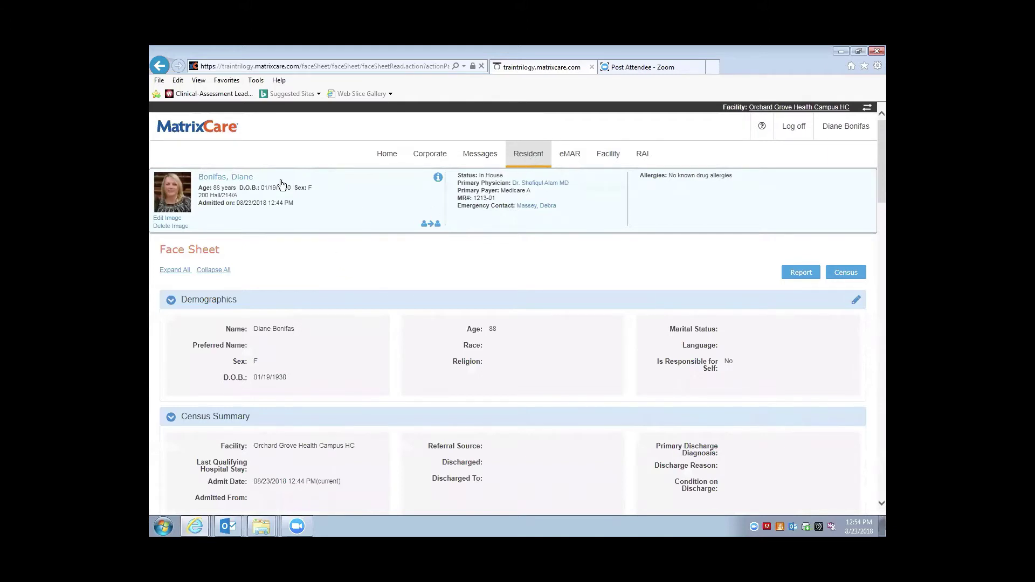
Start a new Trilogy- Room/Roommate Notification 5.21.2018 observation from the resident's Observations page
left_click(530, 156)
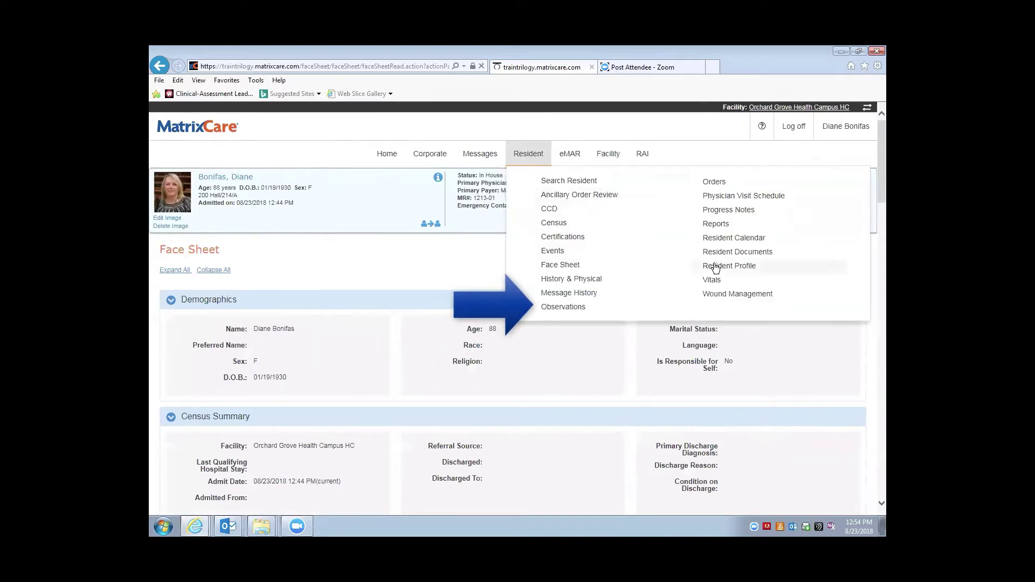
left_click(563, 307)
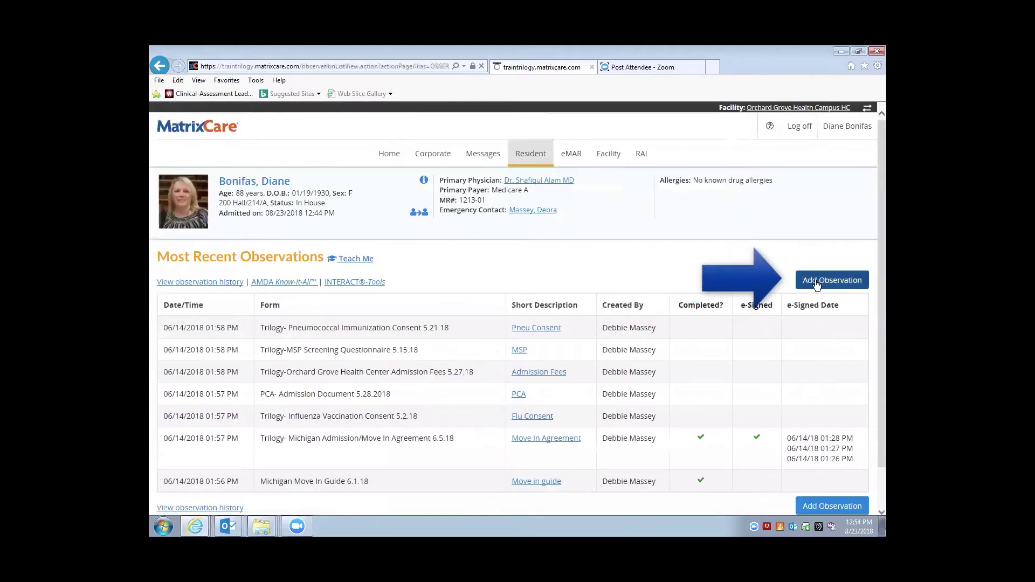
left_click(820, 281)
scroll(820, 279, "down", 3)
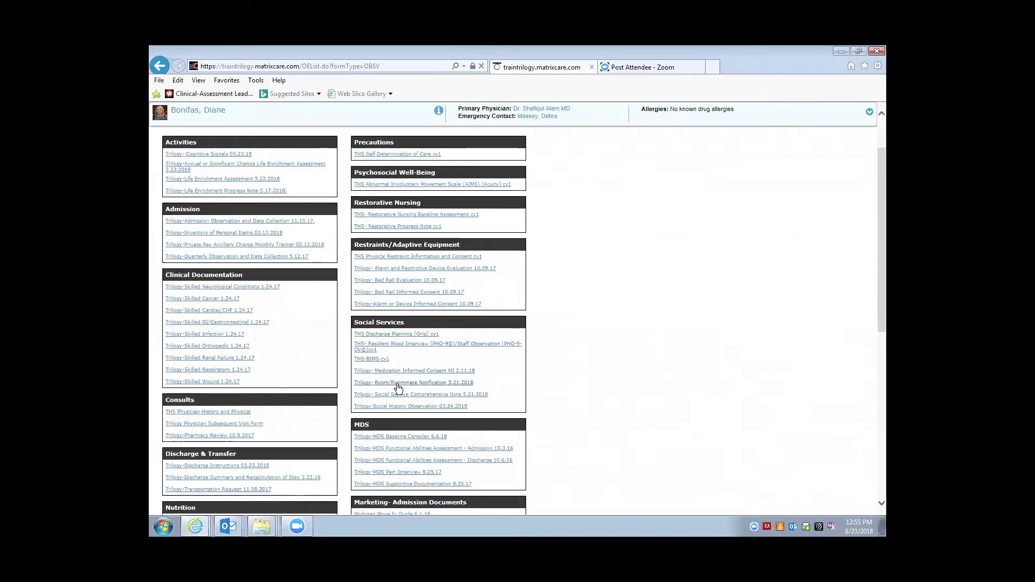
left_click(401, 383)
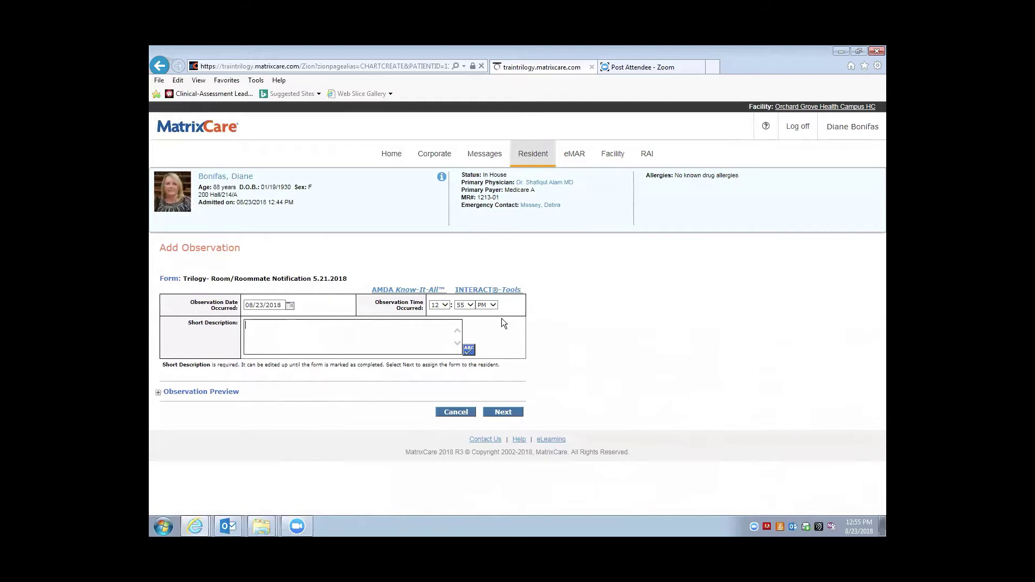
Save the observation with the short description 'Room mate change'
type("Room mate change")
left_click(502, 413)
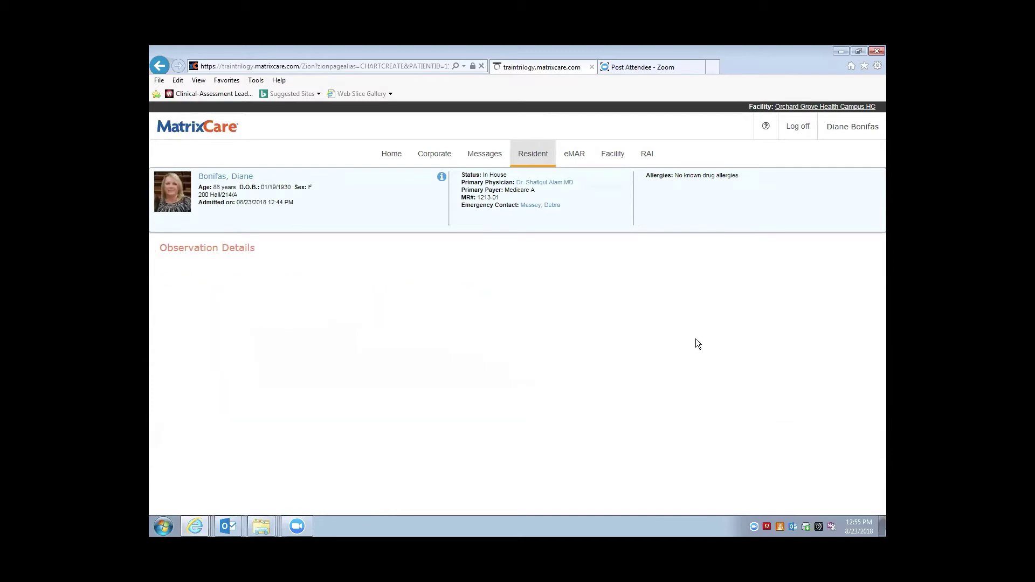
scroll(709, 336, "down", 3)
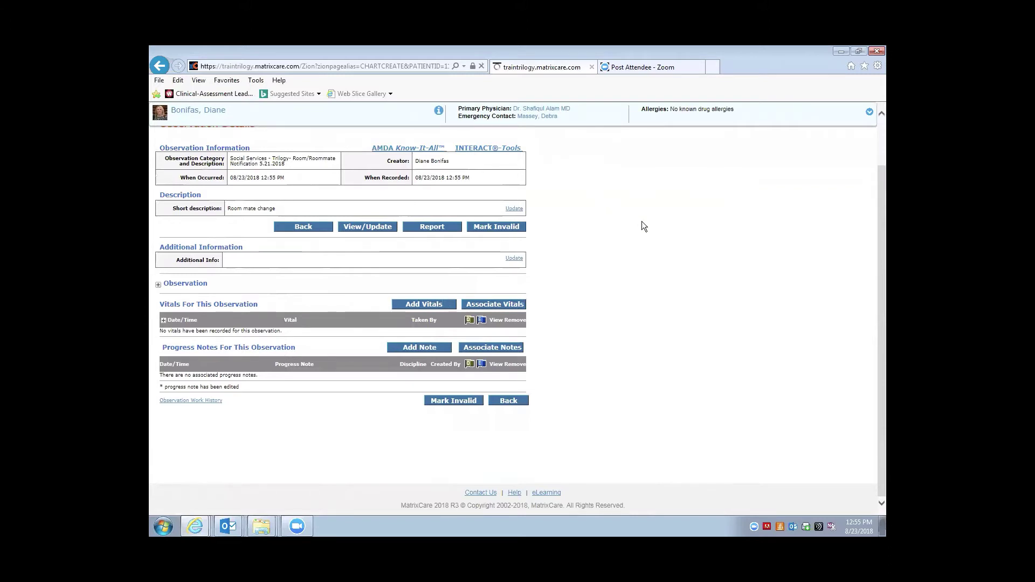
Mark Roommate Change for both resident and representative, dated 08/23/2018
left_click(366, 229)
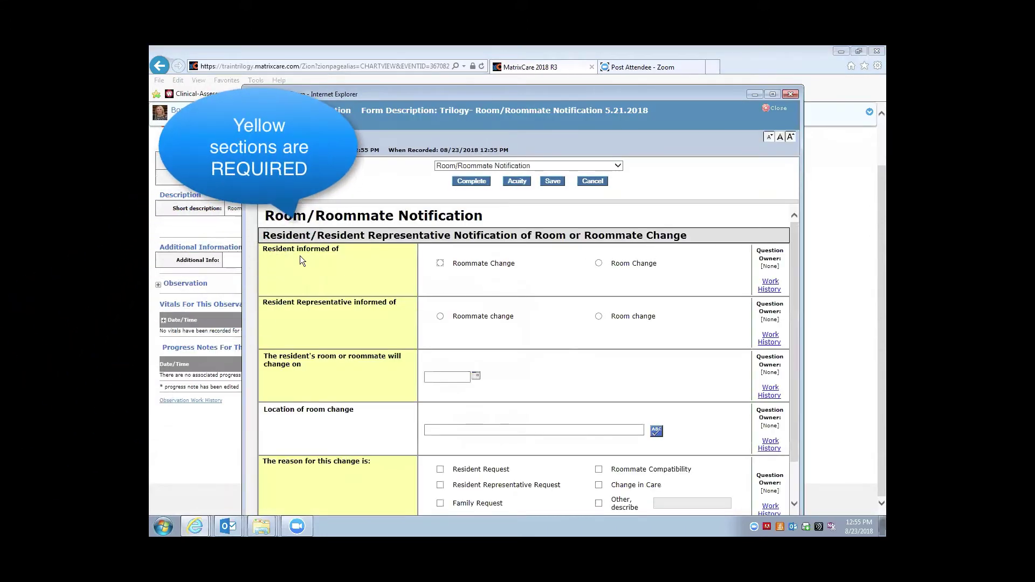
left_click(440, 263)
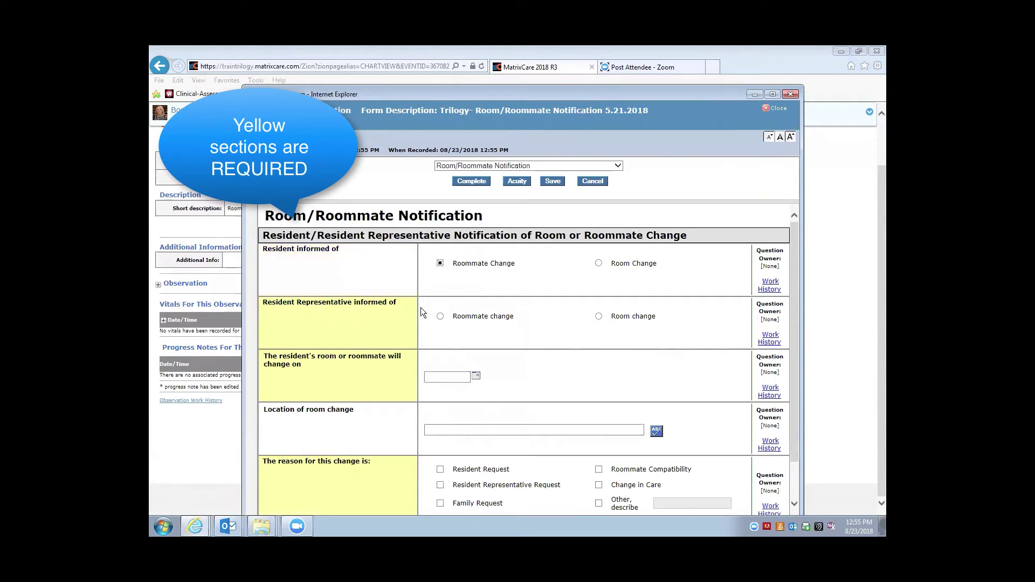
left_click(440, 317)
scroll(406, 308, "down", 1)
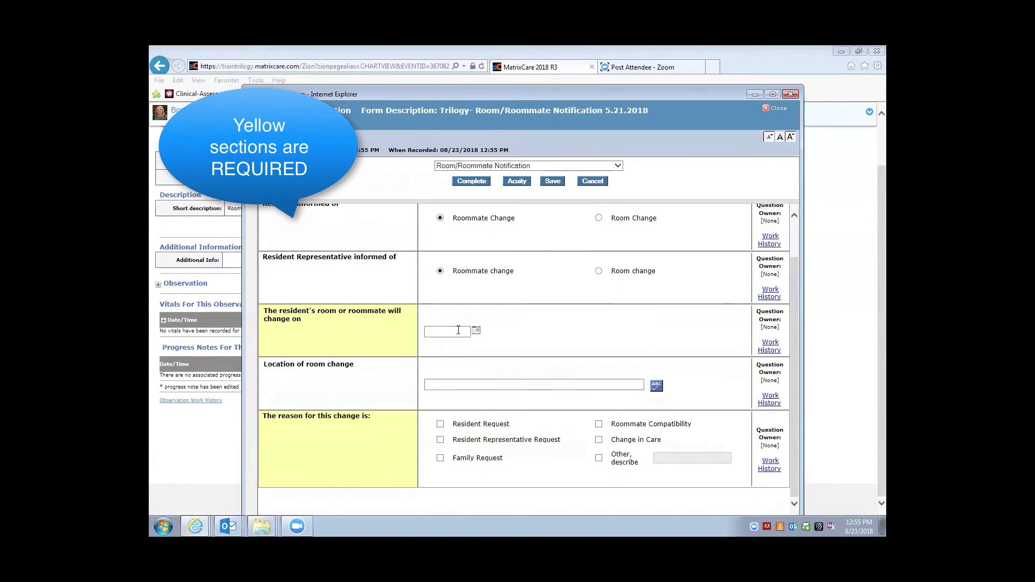
left_click(476, 330)
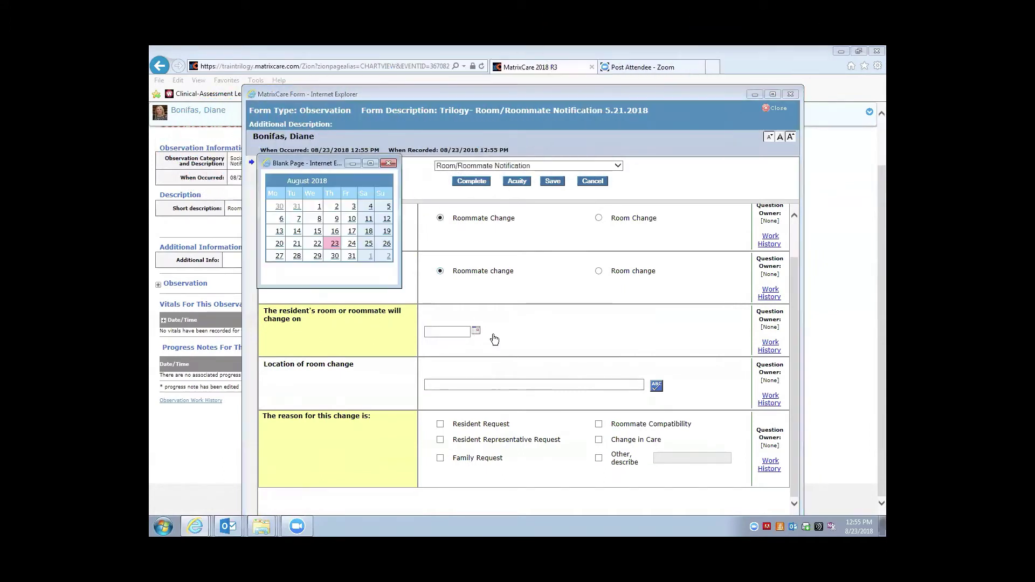
left_click(335, 244)
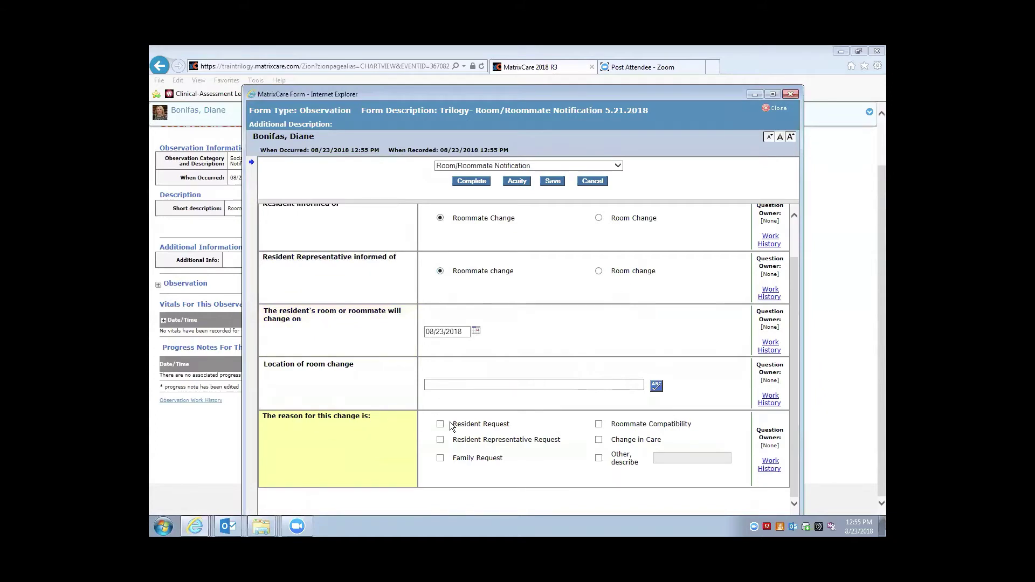
Check Other with reason 'new admisson roommate' and mark the form complete
left_click(669, 457)
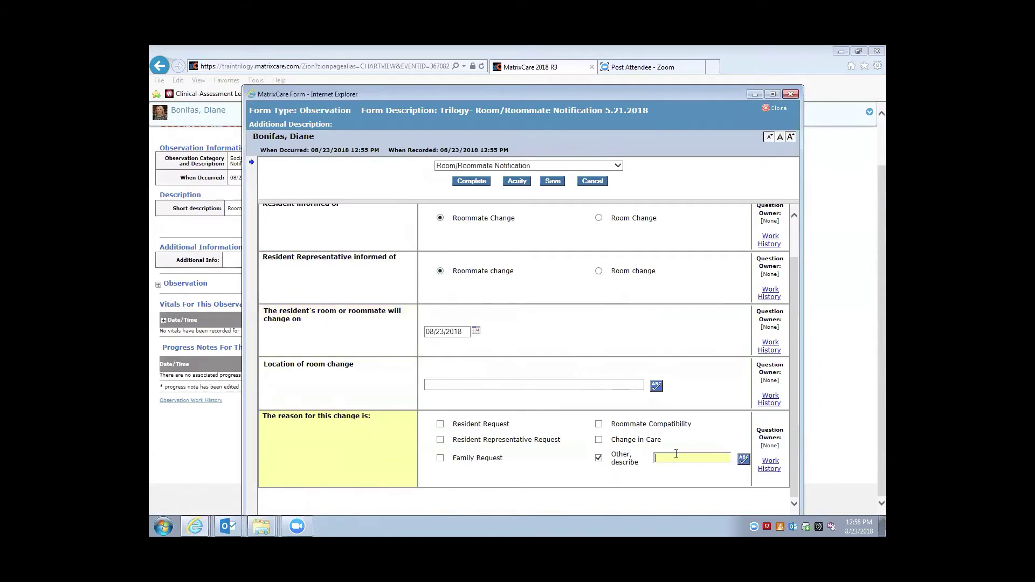
type("n")
type("ew admisson roommate")
left_click(707, 375)
scroll(704, 386, "up", 1)
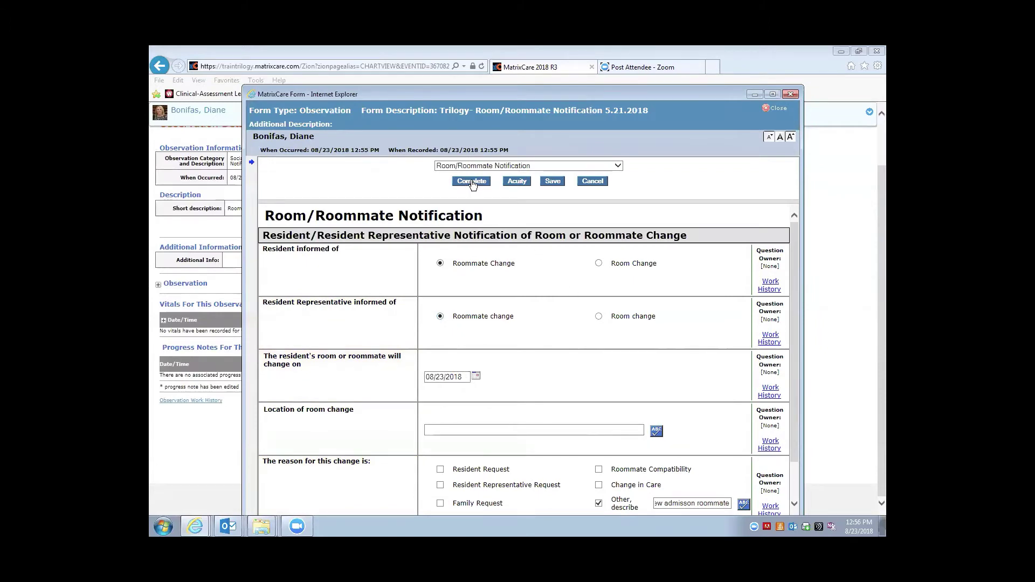
left_click(472, 182)
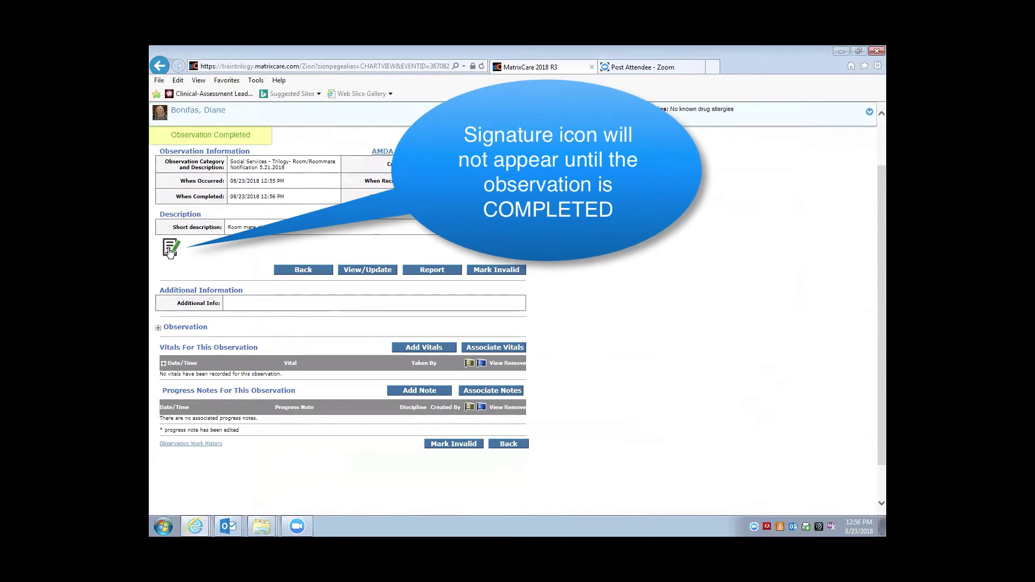
Open the e-signature pad from the icon below the observation's short description
left_click(168, 250)
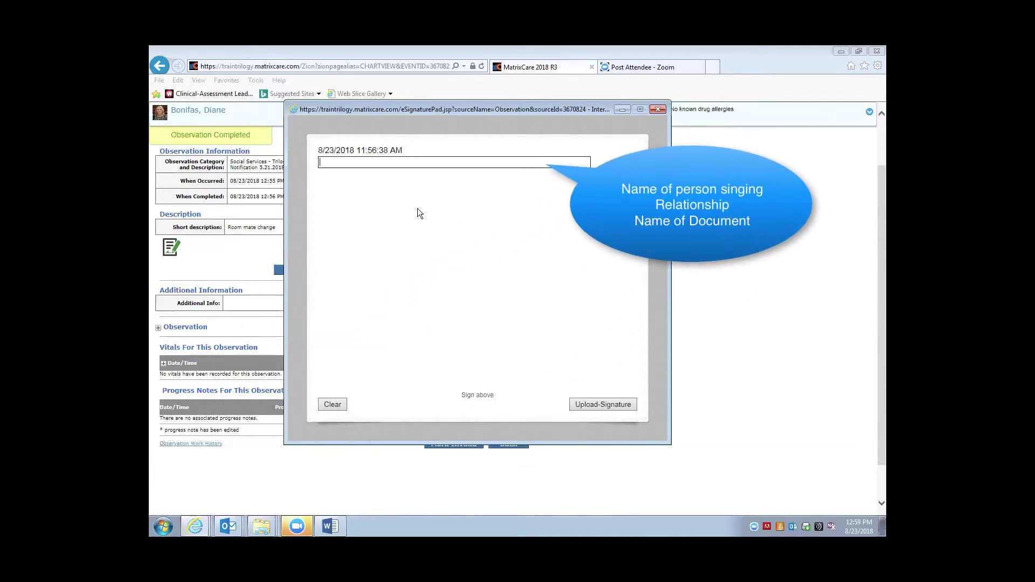
Fill the signer line with the resident's name, 'resident', and 'Roommate change'
type("Roommate")
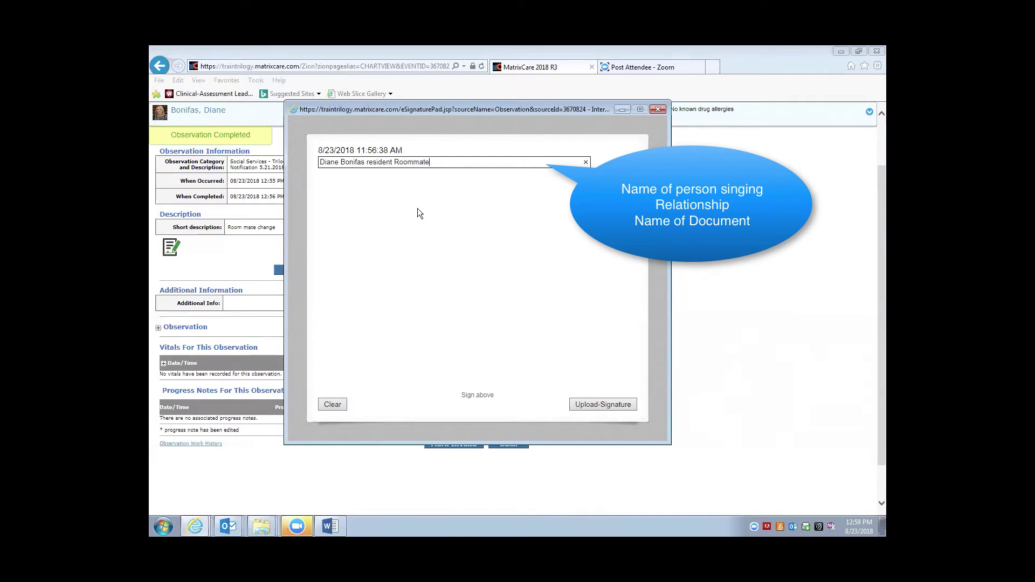
type(" change")
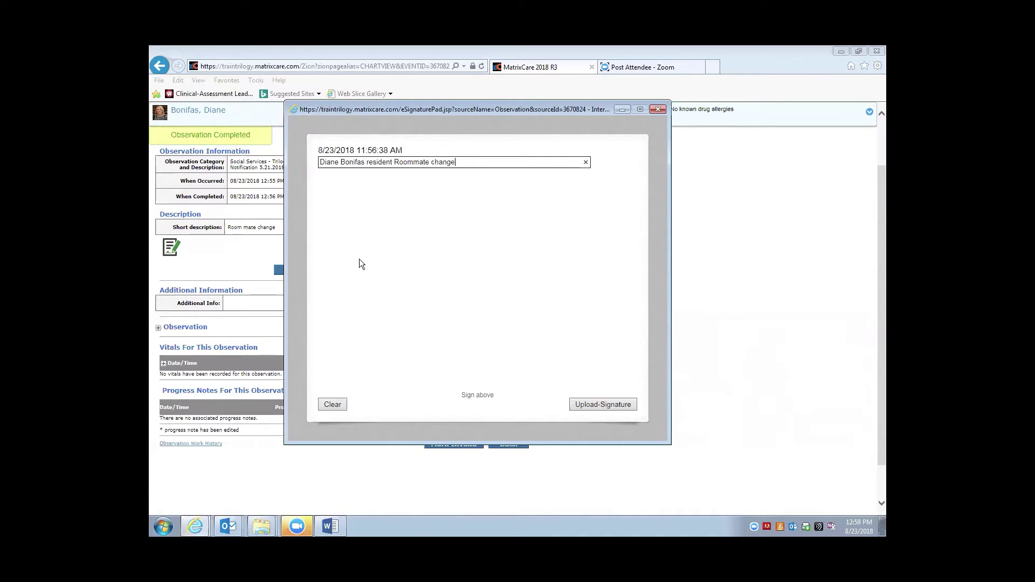
Handwrite the signature on the pad and upload it, recording e-signed date 08/23/2018 12:01 PM
left_click(352, 228)
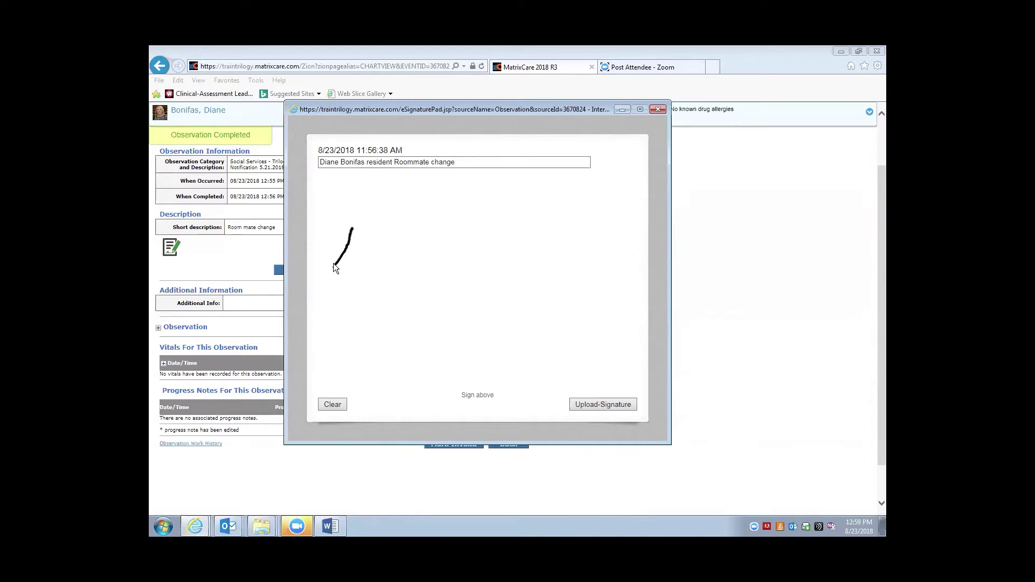
mouse_move(332, 258)
left_mouse_down()
mouse_move(348, 271)
mouse_move(367, 246)
left_mouse_up()
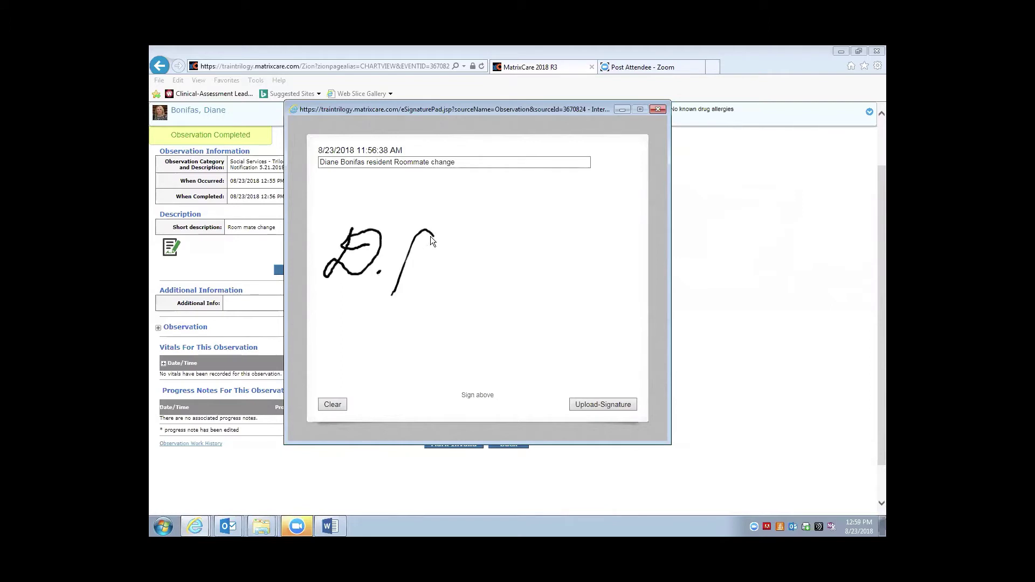
mouse_move(431, 236)
left_mouse_down()
mouse_move(431, 254)
mouse_move(496, 256)
left_mouse_up()
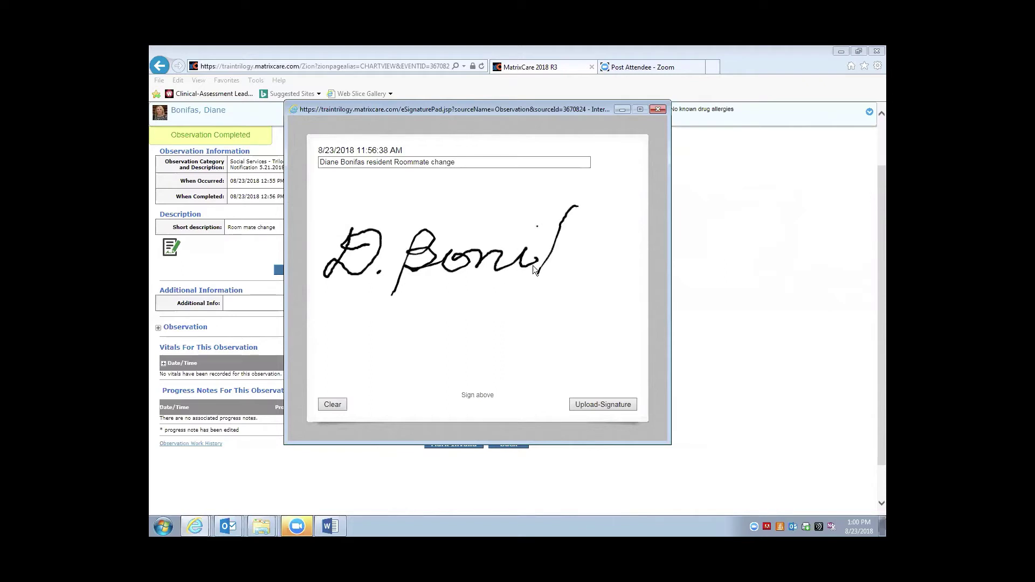
mouse_move(568, 245)
left_mouse_down()
mouse_move(573, 259)
mouse_move(597, 248)
mouse_move(589, 255)
left_mouse_up()
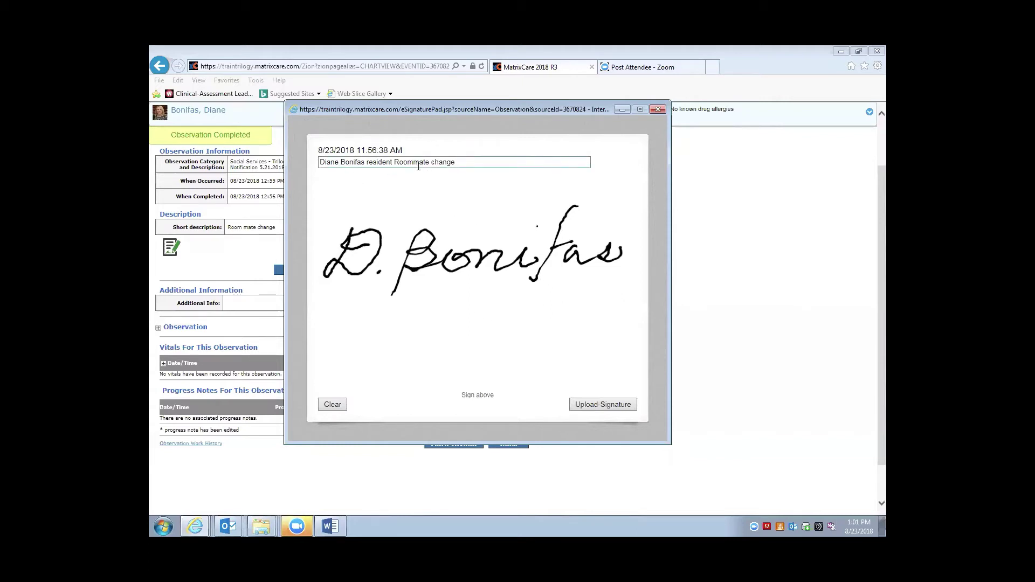
left_click(590, 404)
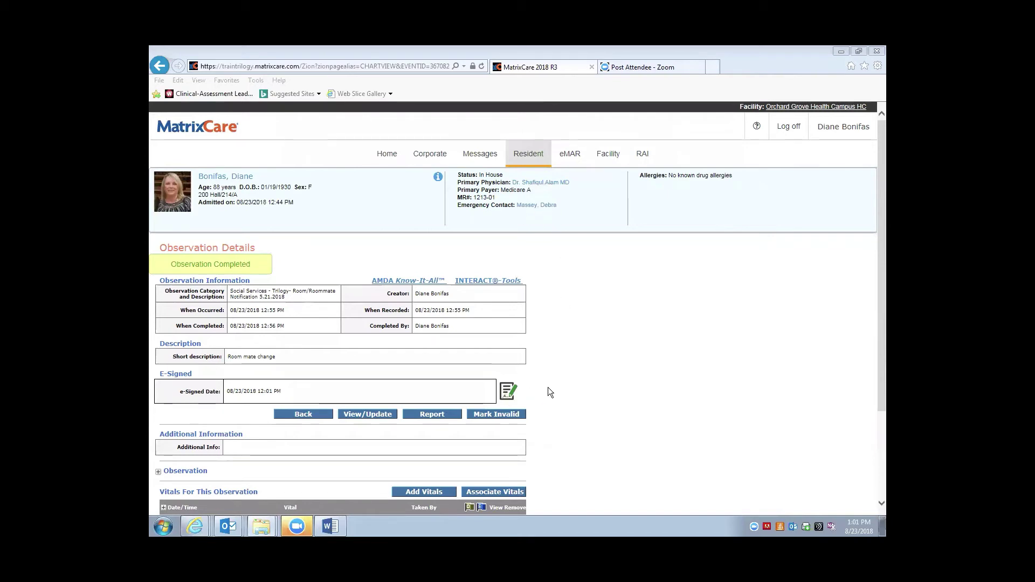
Reopen the eSignature pad from the icon beside the E-Signed date
left_click(507, 393)
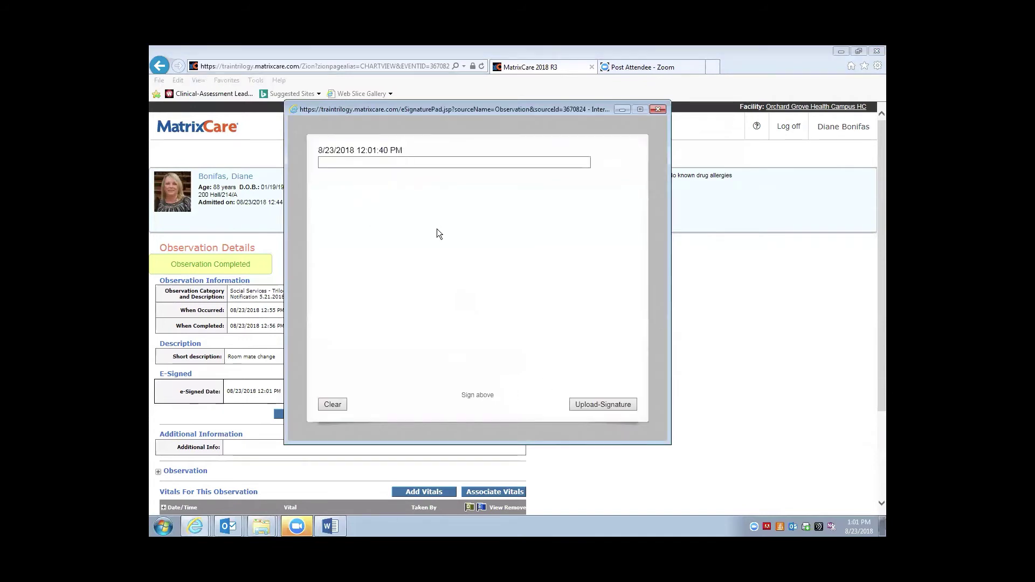
Draw and clear two test signature strokes, then close the pad unsigned
left_click_drag(382, 212, 412, 309)
left_click(333, 404)
left_click_drag(363, 273, 402, 237)
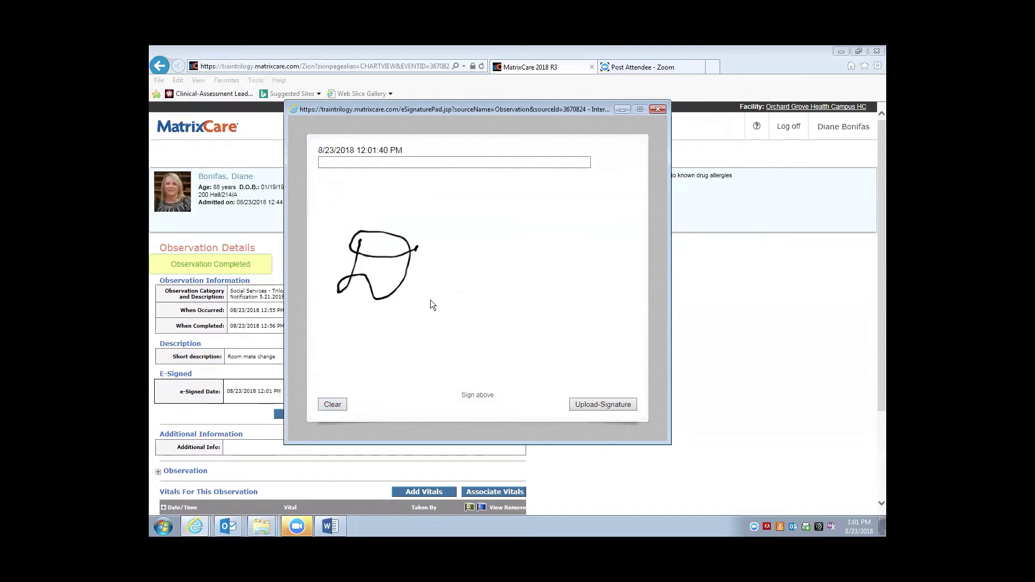
left_click(332, 405)
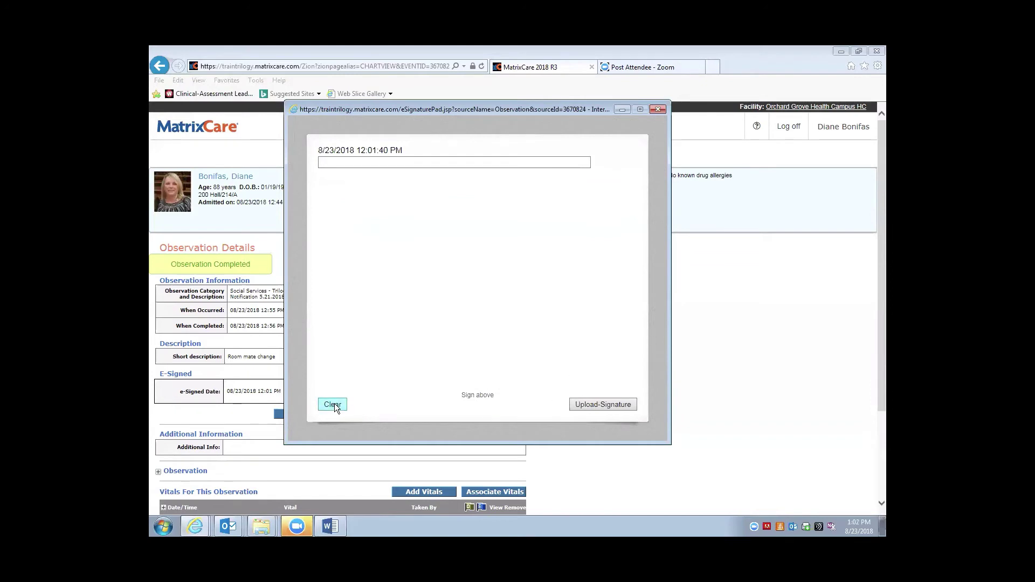
left_click(659, 109)
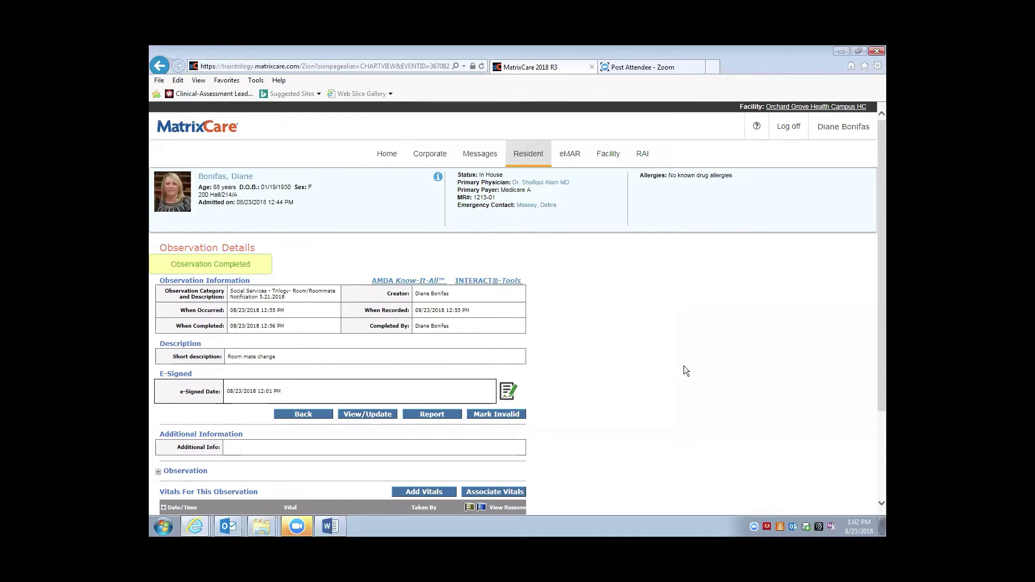
Open the Observation Detail List Report showing the e-signed Room/Roommate Notification
scroll(709, 339, "down", 2)
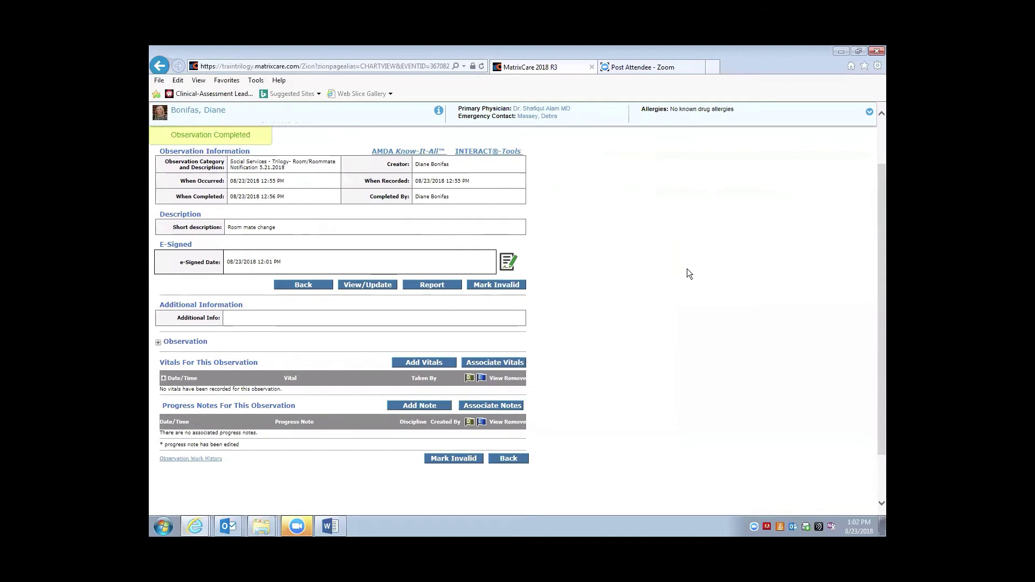
left_click(426, 286)
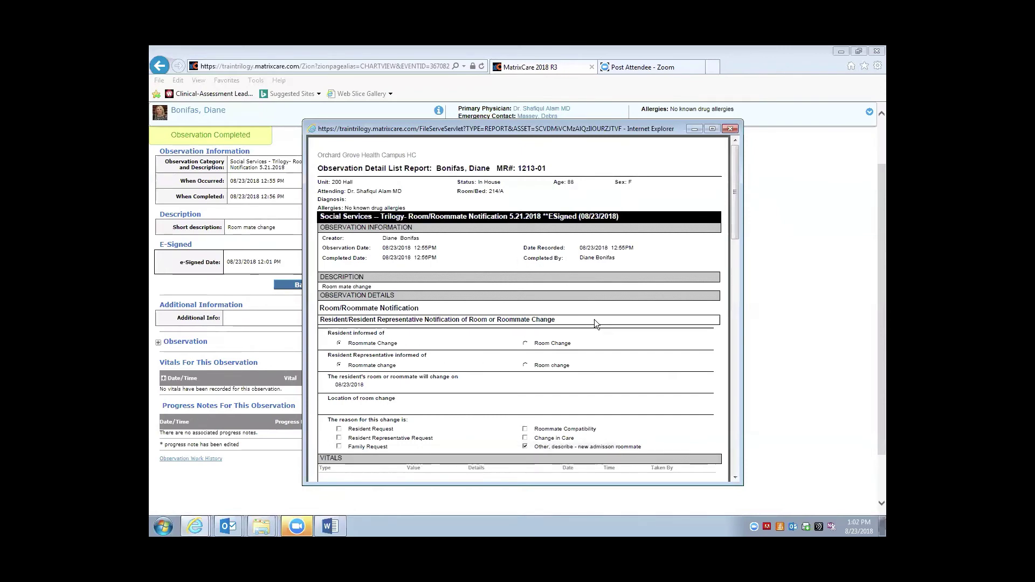
scroll(569, 295, "down", 1)
scroll(568, 295, "down", 1)
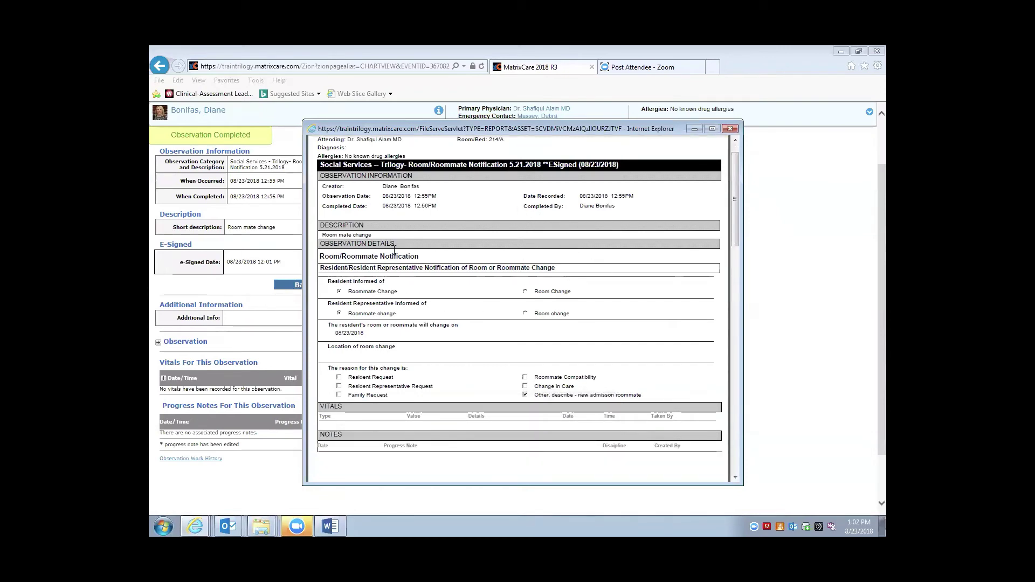
scroll(550, 293, "down", 2)
scroll(555, 283, "down", 10)
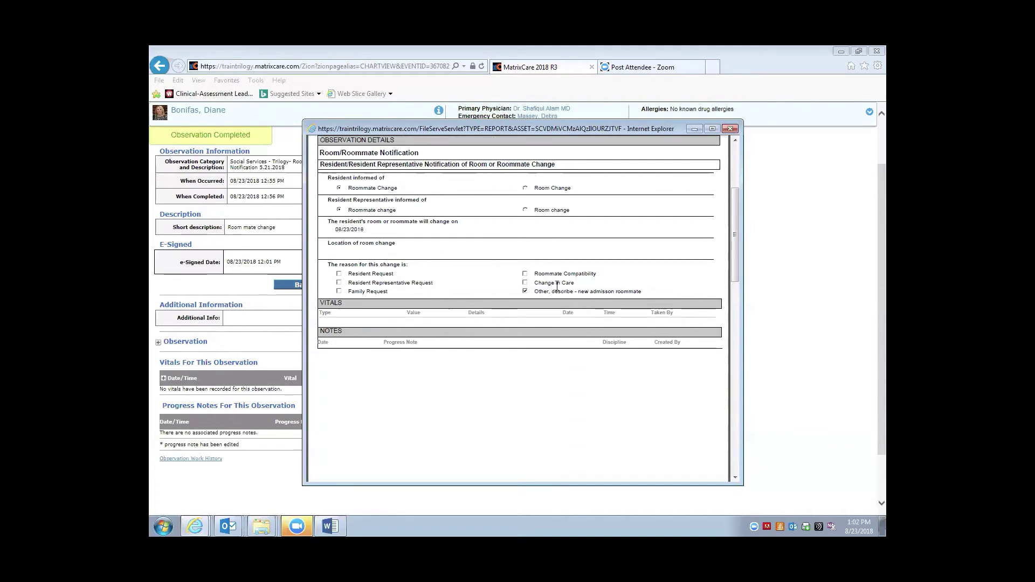
scroll(566, 281, "down", 10)
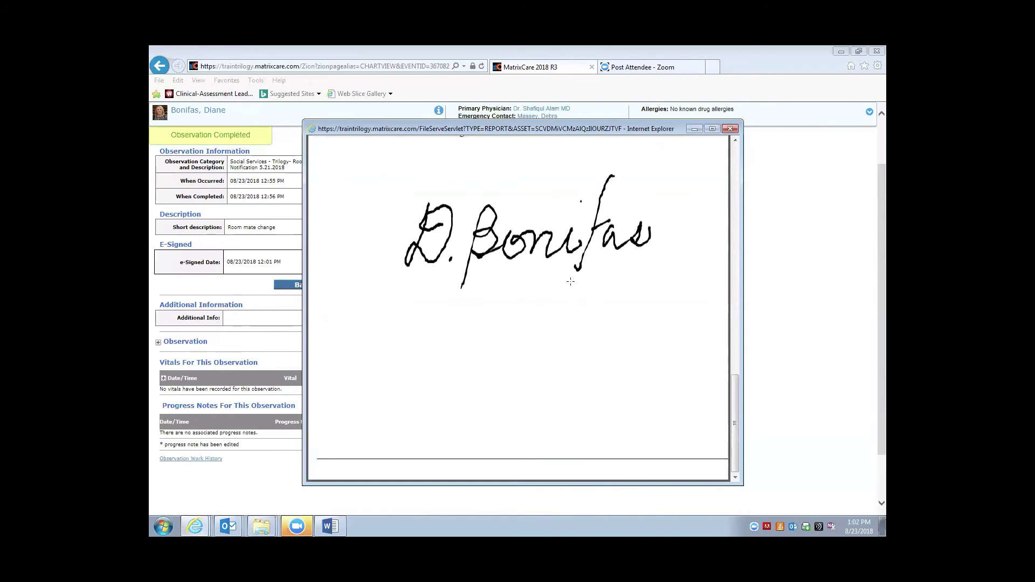
scroll(539, 280, "up", 7)
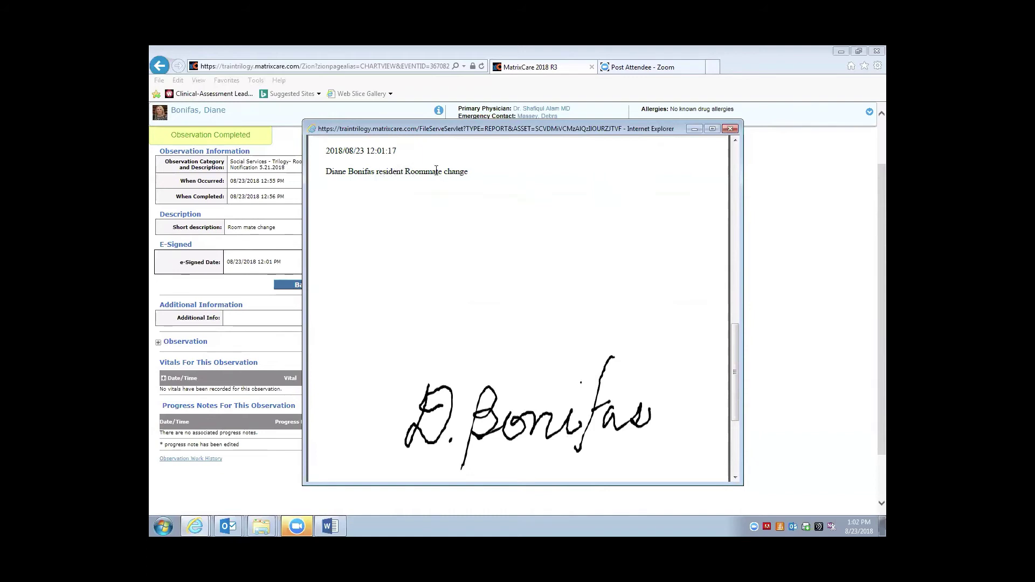
scroll(655, 240, "up", 3)
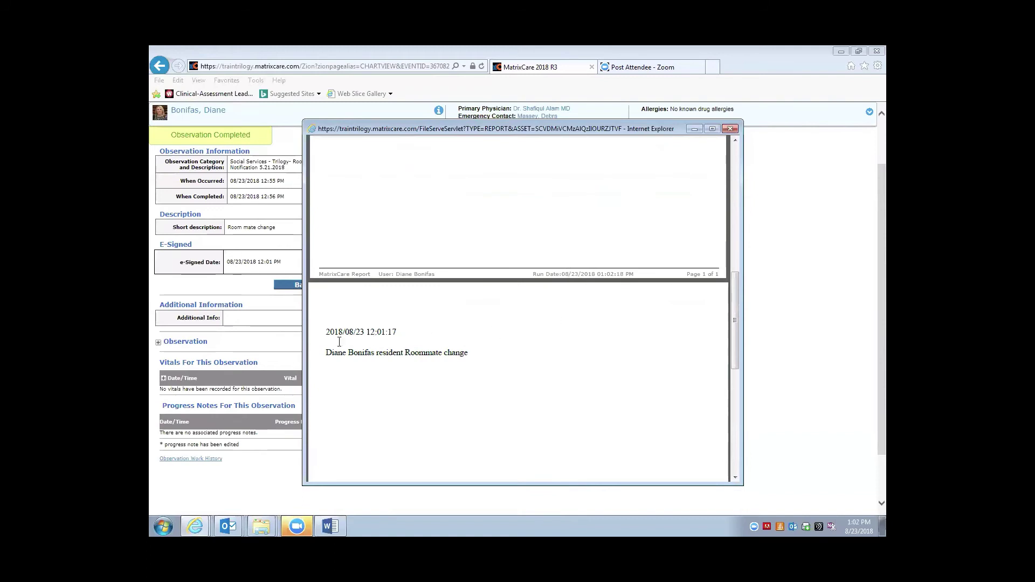
scroll(621, 321, "down", 5)
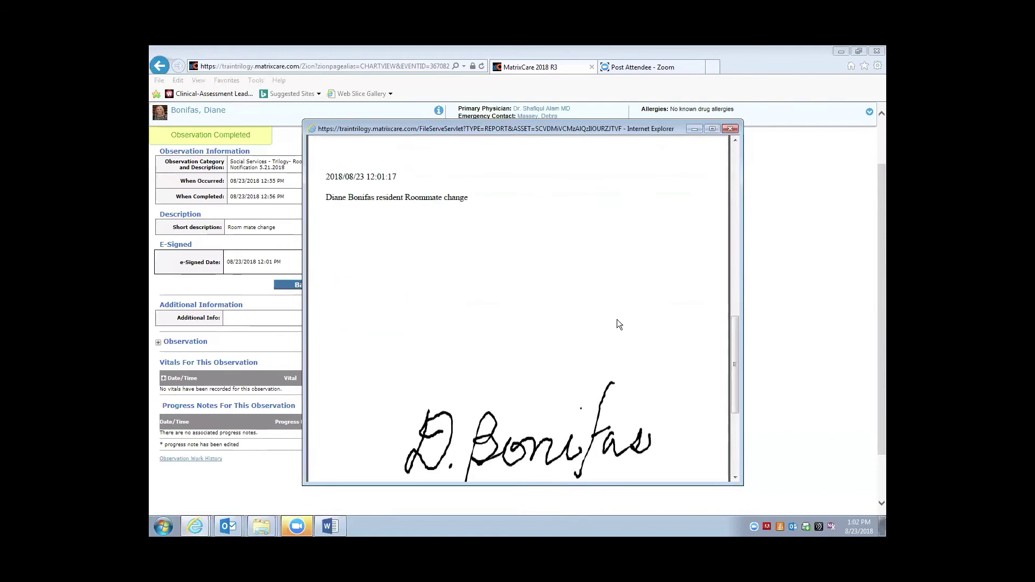
scroll(584, 321, "down", 1)
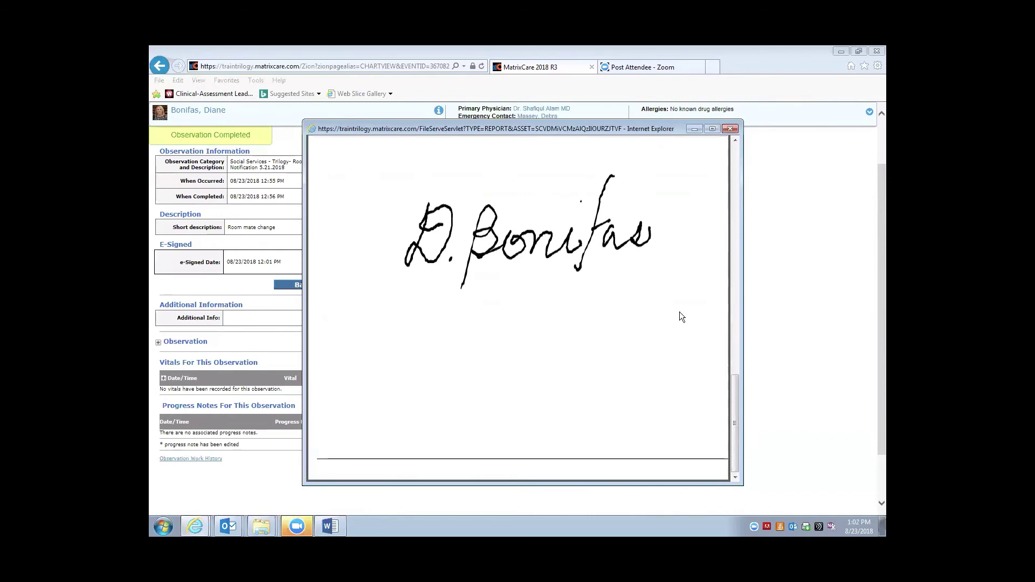
left_click_drag(735, 383, 732, 141)
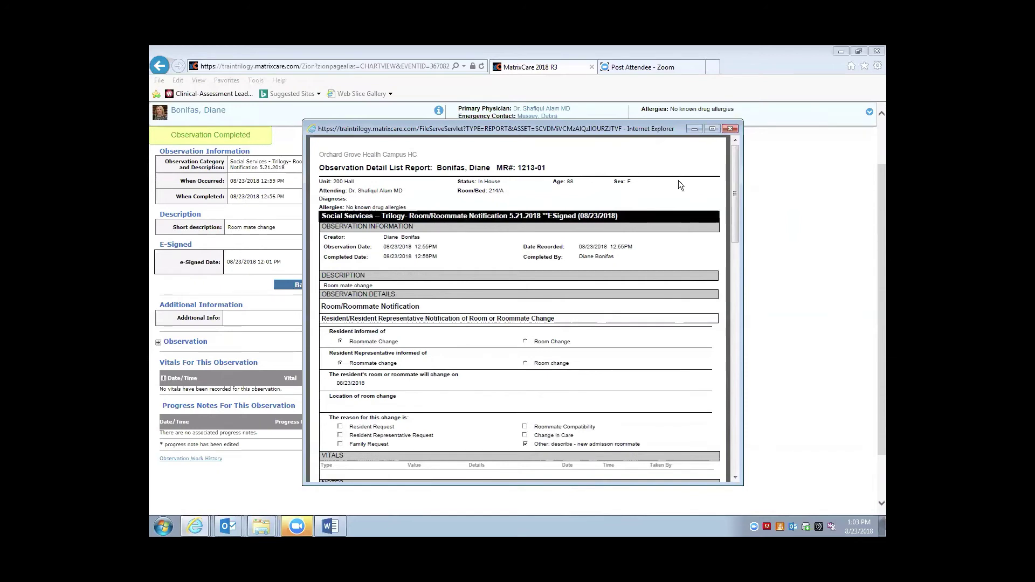
mouse_move(481, 467)
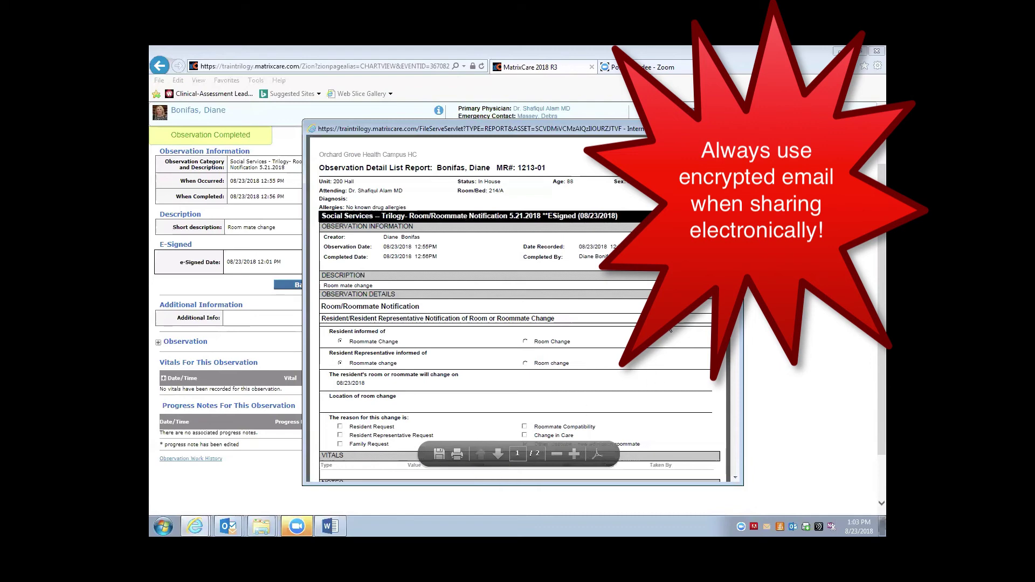
mouse_move(456, 451)
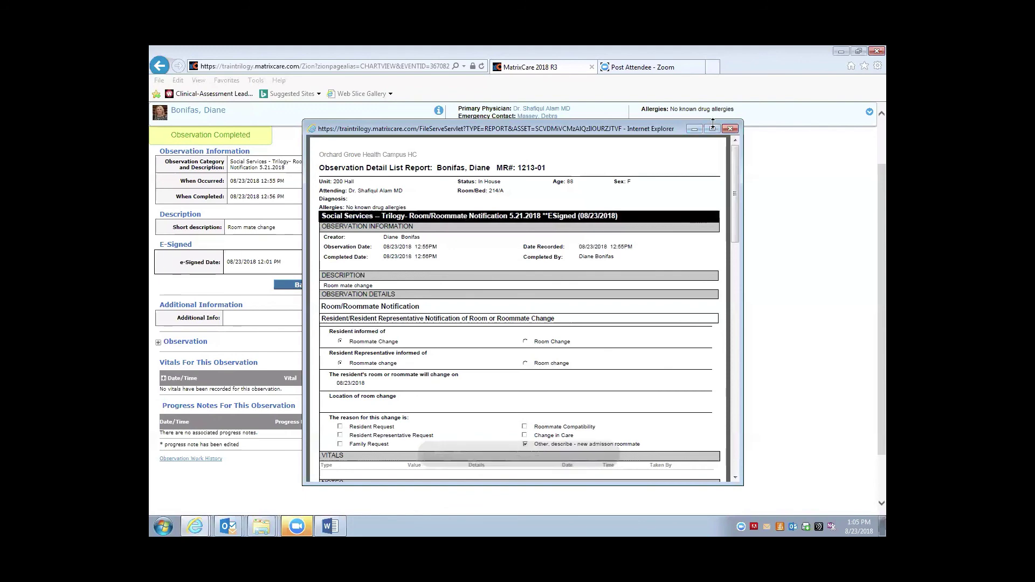
Close the report and open the Select Observation list for a new observation
left_click(730, 127)
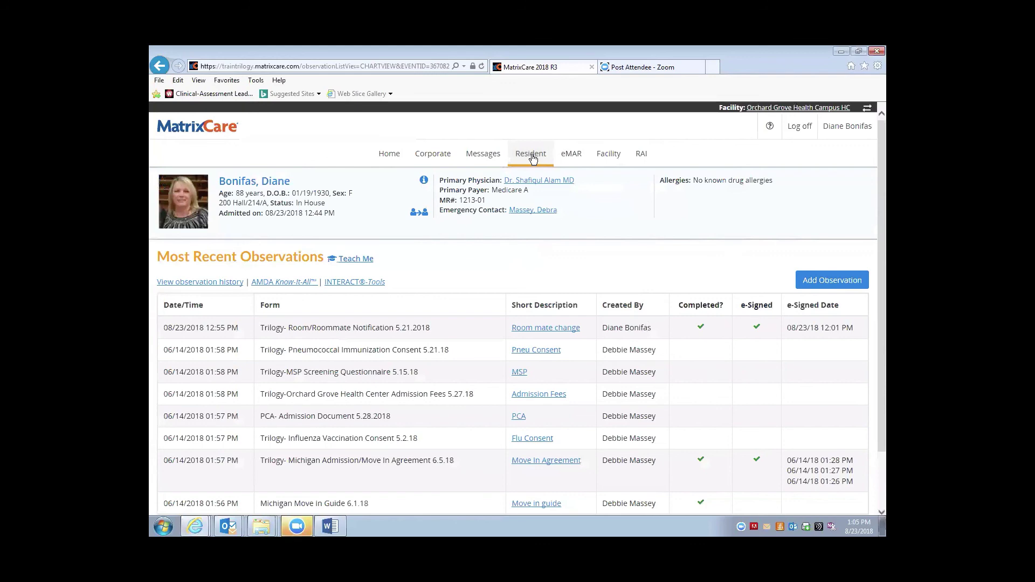
left_click(819, 280)
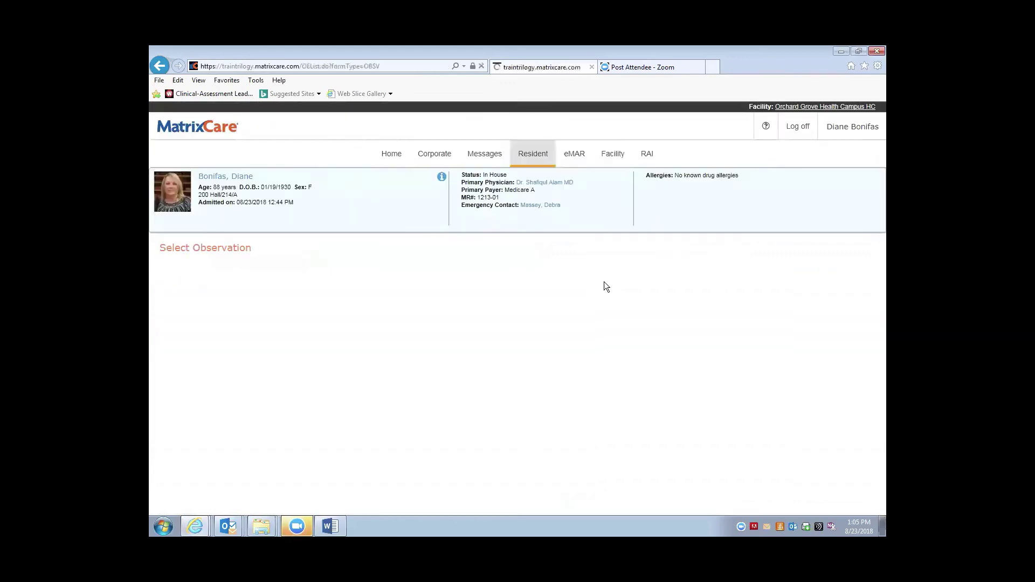